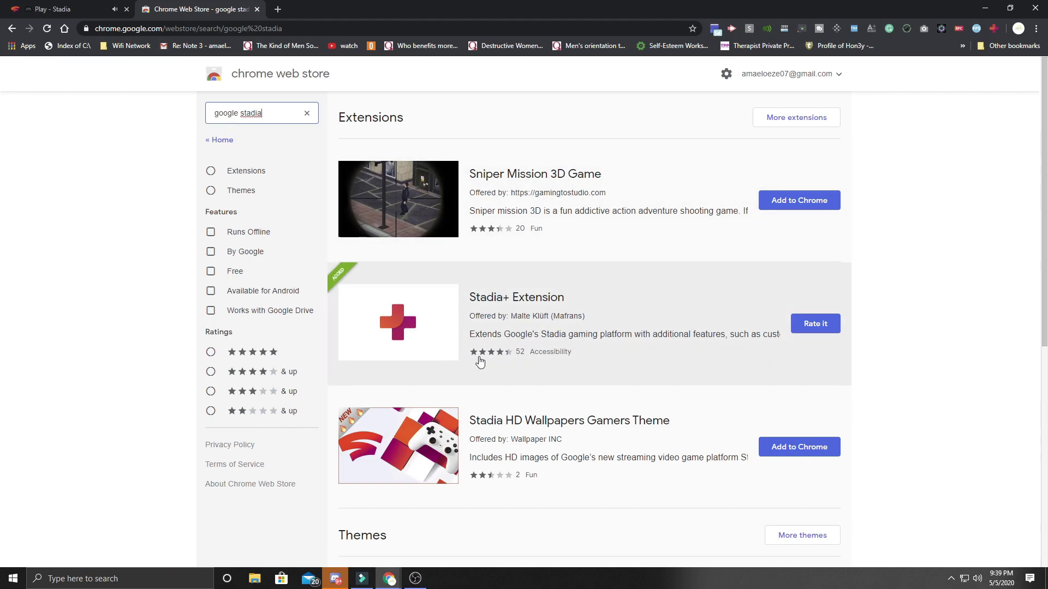
View the Stadia+ Extension details in the Web Store, then return to the Stadia home tab
left_click(515, 308)
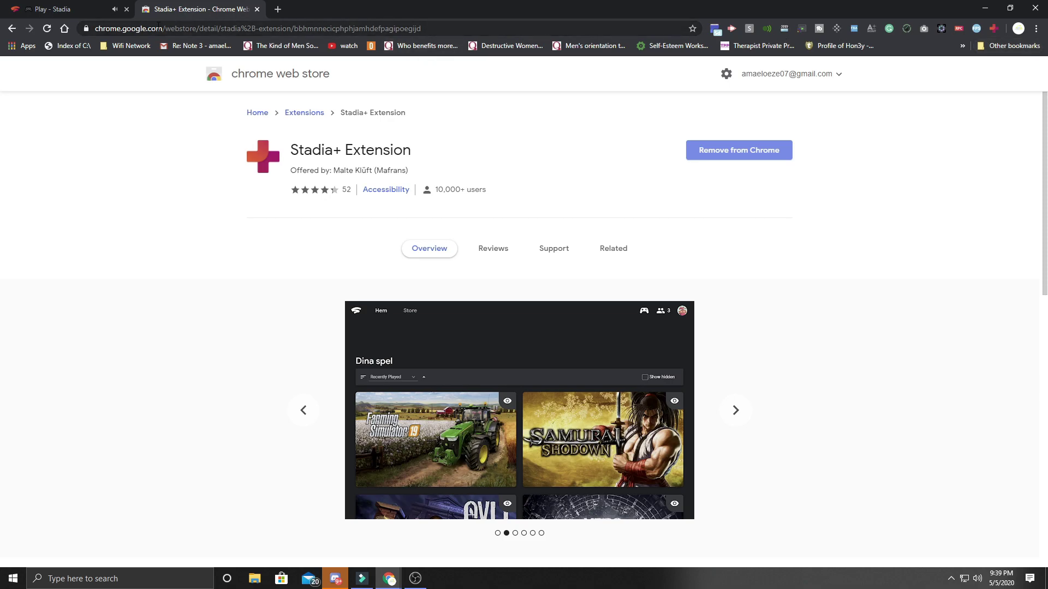
left_click(86, 11)
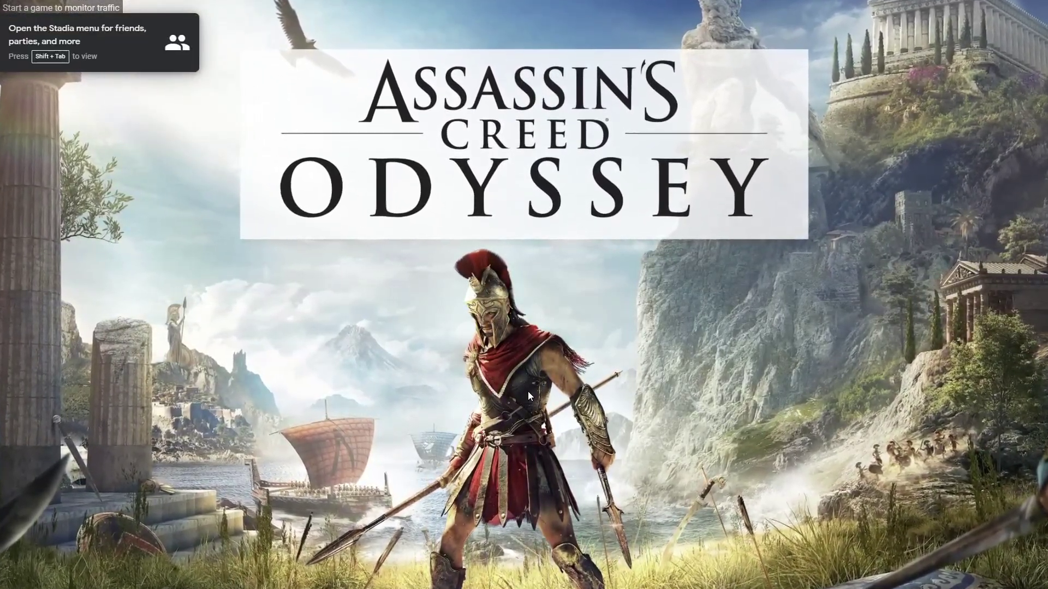
Use the Stadia menu (Shift+Tab) to switch the game from fullscreen to Windowed mode
key("shift+Tab")
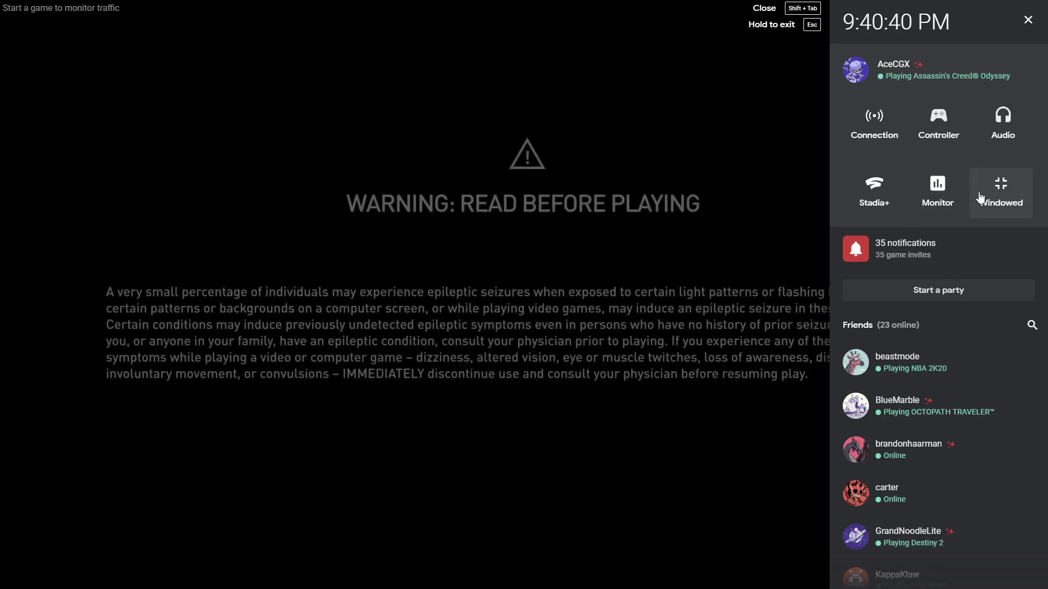
left_click(979, 198)
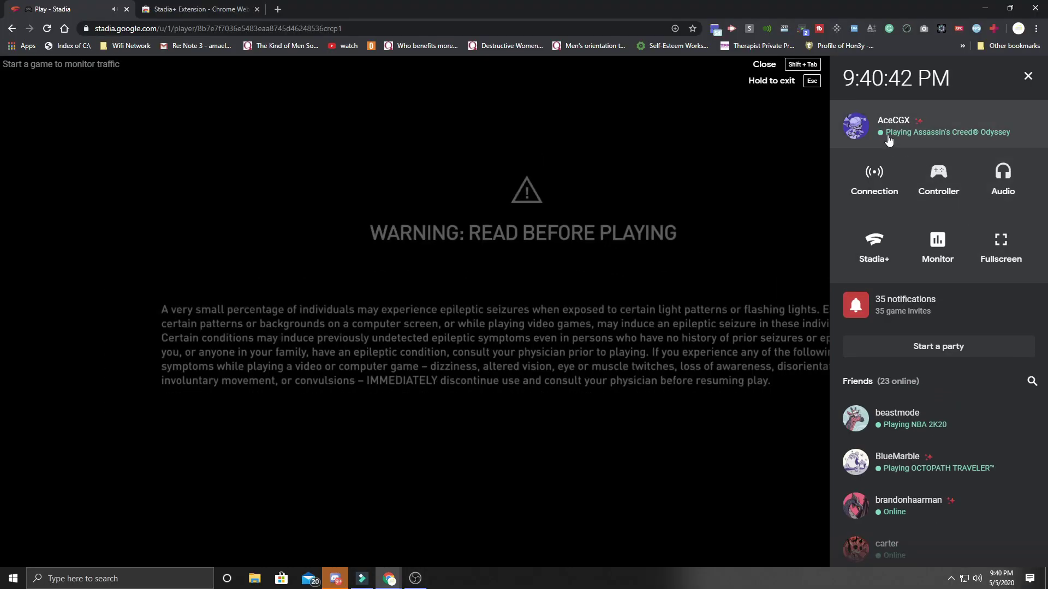
Restore the Stadia Chrome window down and drag it to the upper right of the desktop
left_click(1001, 10)
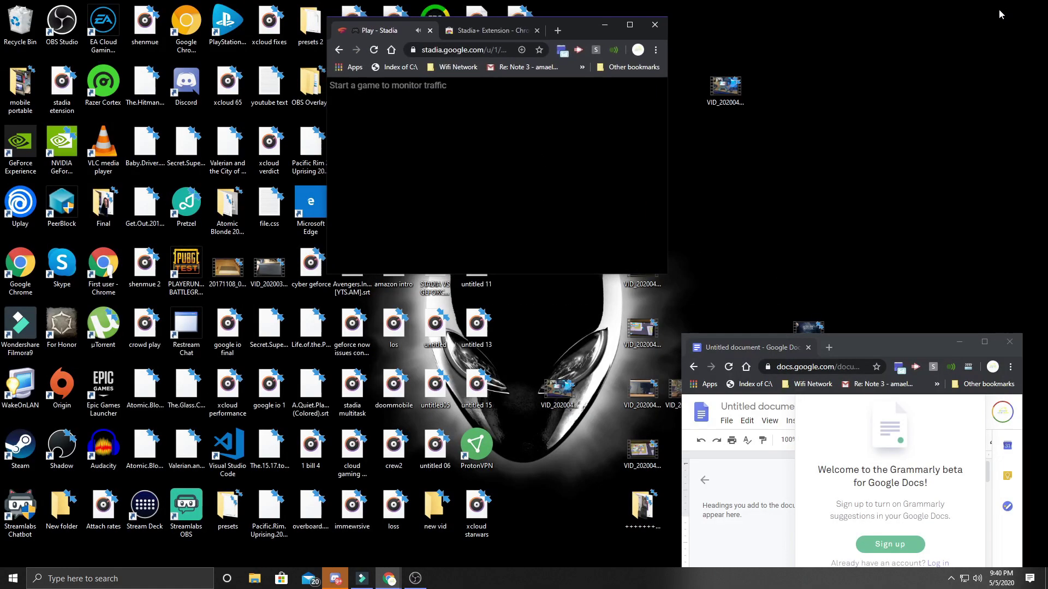
left_click_drag(577, 30, 837, 28)
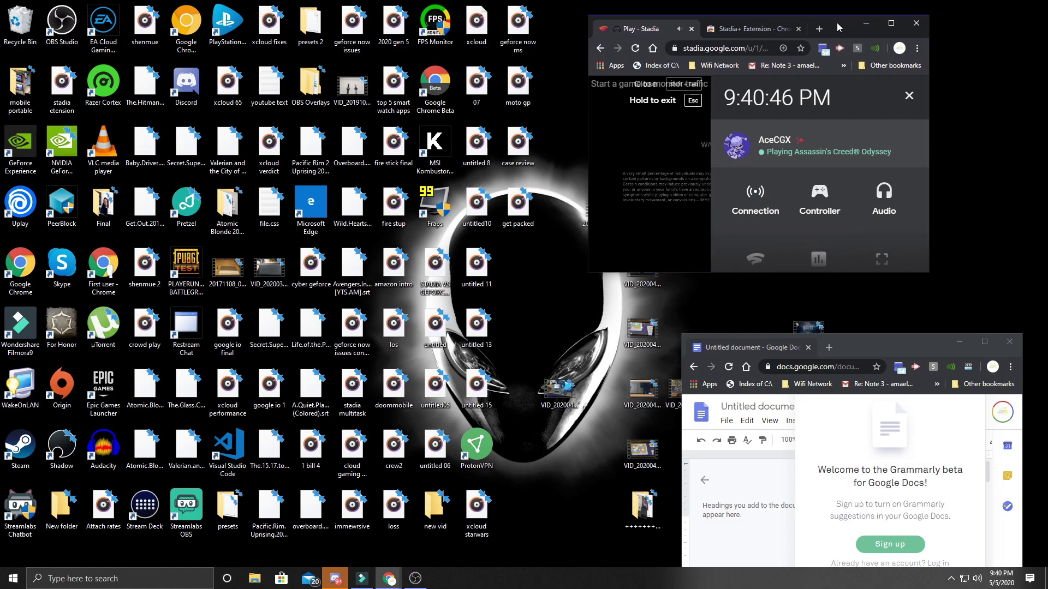
left_click(909, 95)
left_click(716, 202)
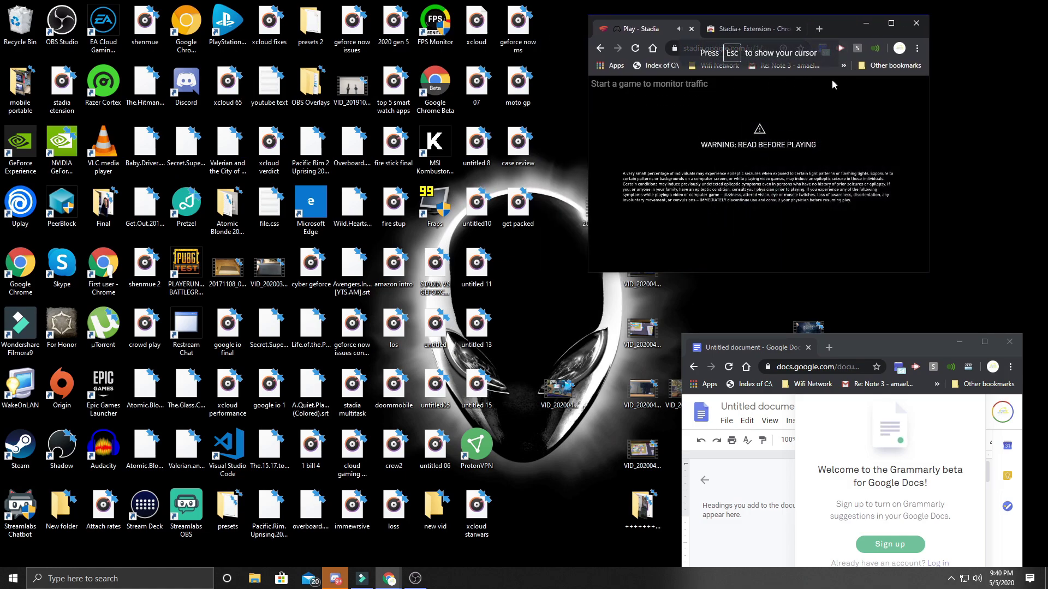
key("Escape")
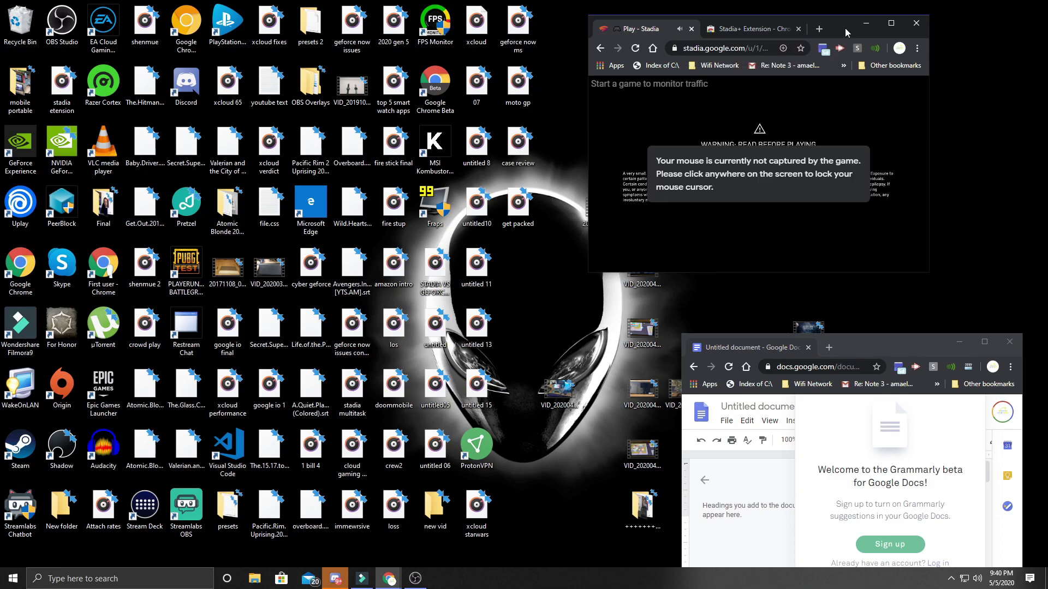
mouse_move(837, 24)
left_mouse_down()
mouse_move(959, 38)
mouse_move(949, 35)
left_mouse_up()
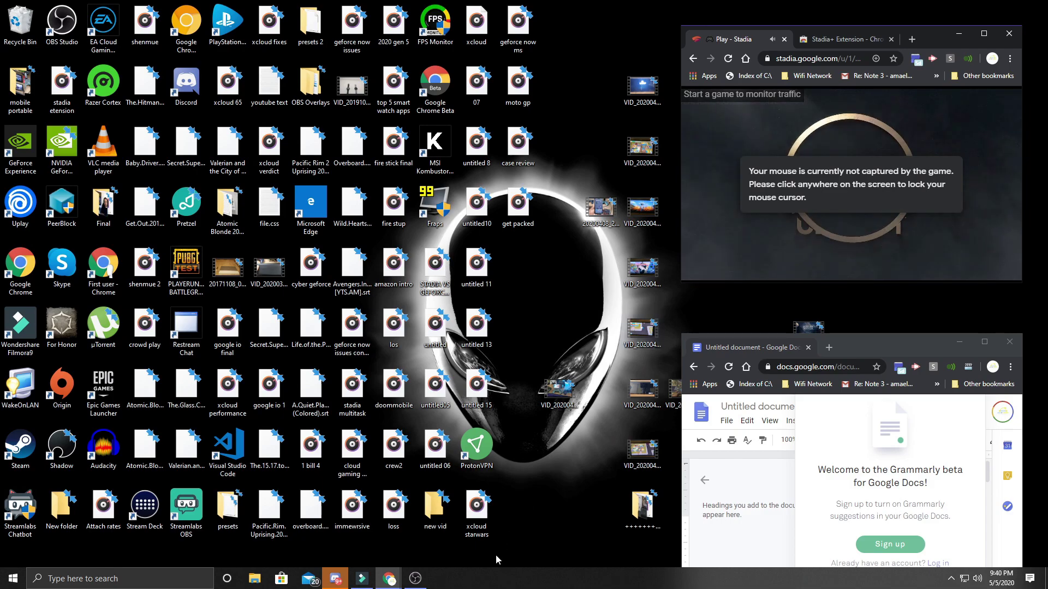
mouse_move(389, 578)
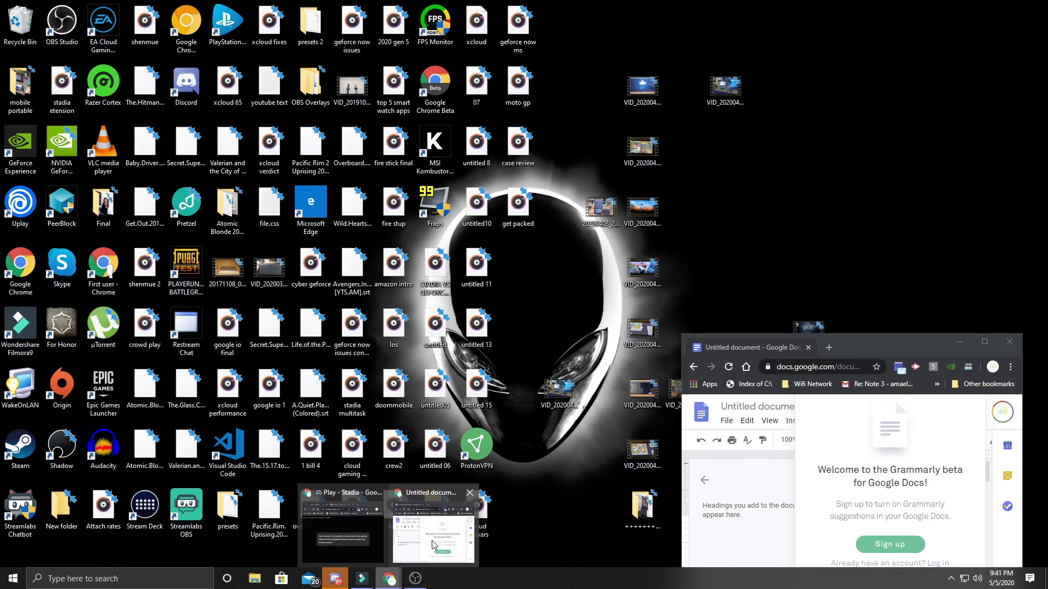
Bring the Docs window forward from the taskbar beneath the game window
left_click(431, 541)
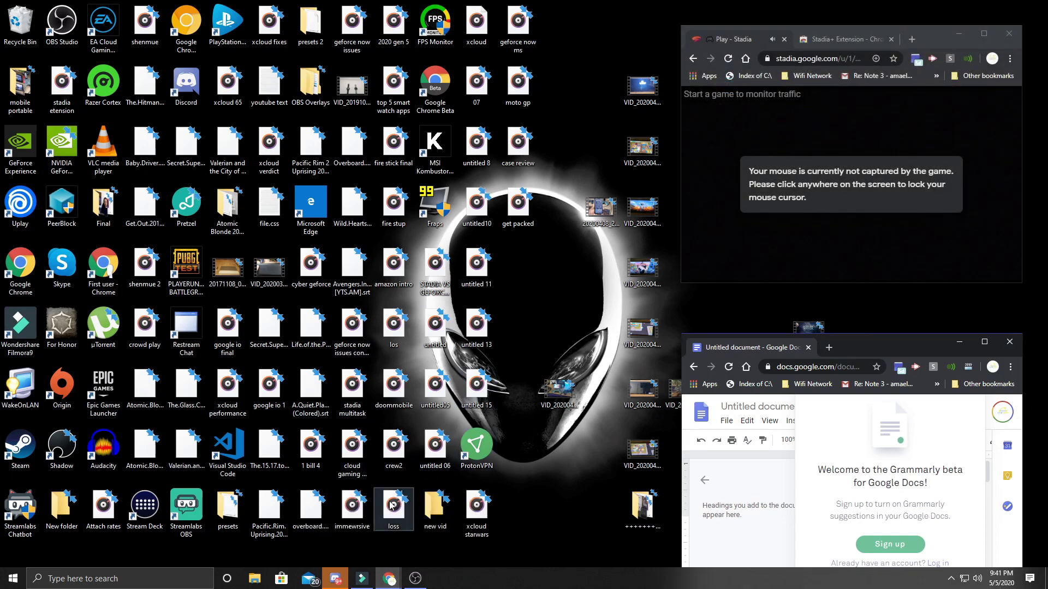
Restore the Filmora9 editor down and move it left beside the Stadia window, then refocus the game
left_click(362, 578)
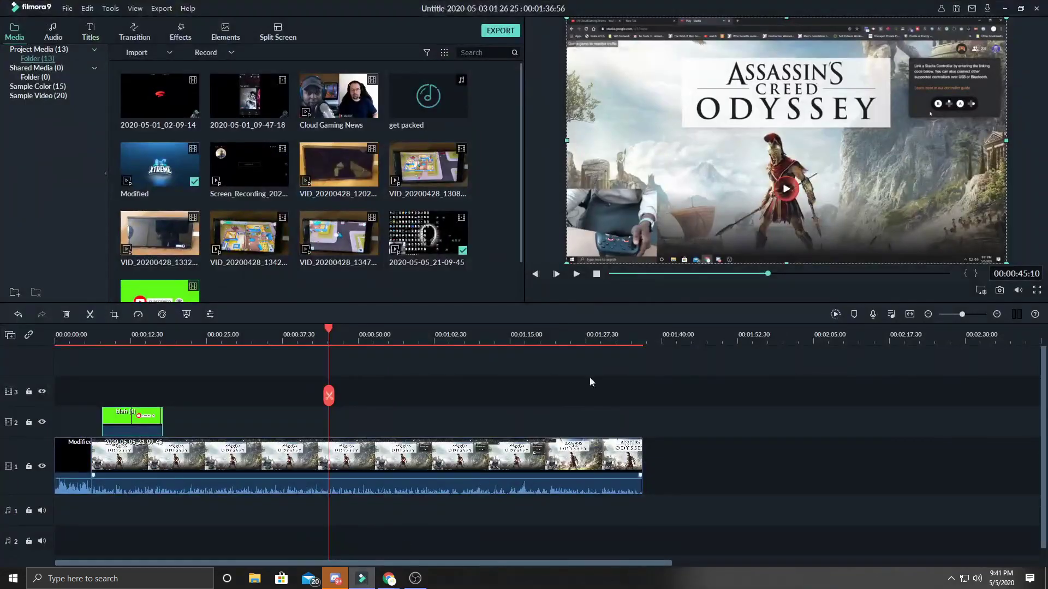
left_click(1022, 11)
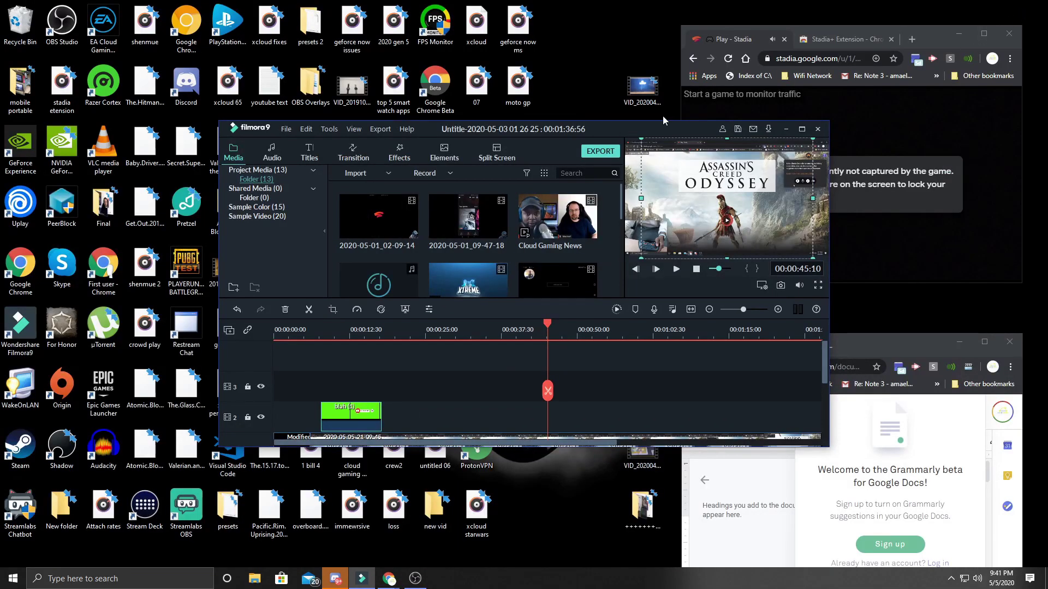
left_click_drag(664, 131, 461, 182)
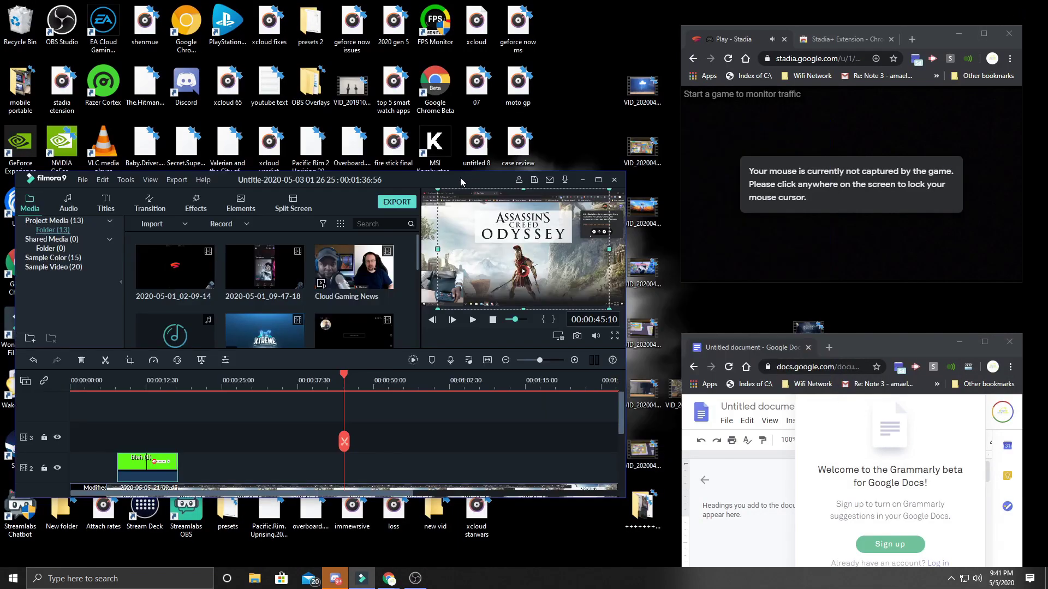
left_click(826, 200)
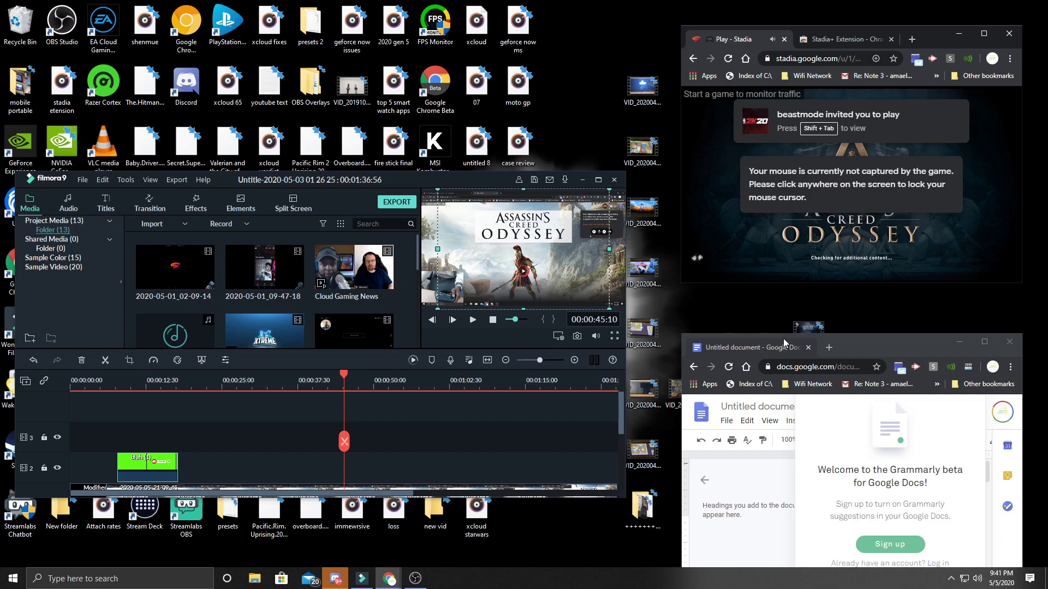
Shift the Docs window left under the game and focus the Stadia window to reach the main menu
mouse_move(870, 343)
left_mouse_down()
mouse_move(714, 352)
mouse_move(796, 335)
left_mouse_up()
left_click(818, 279)
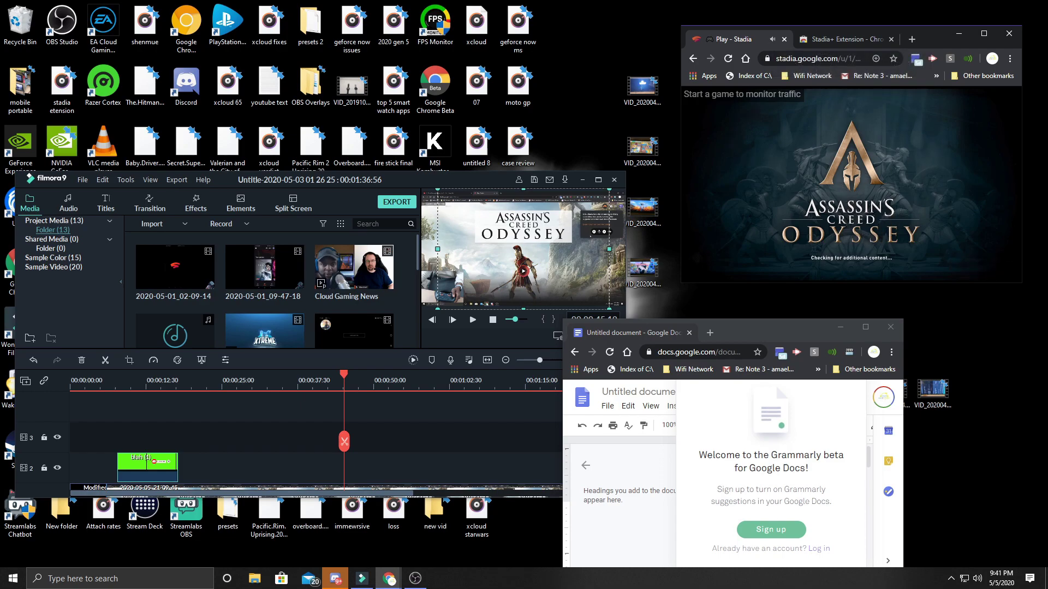
key("Escape")
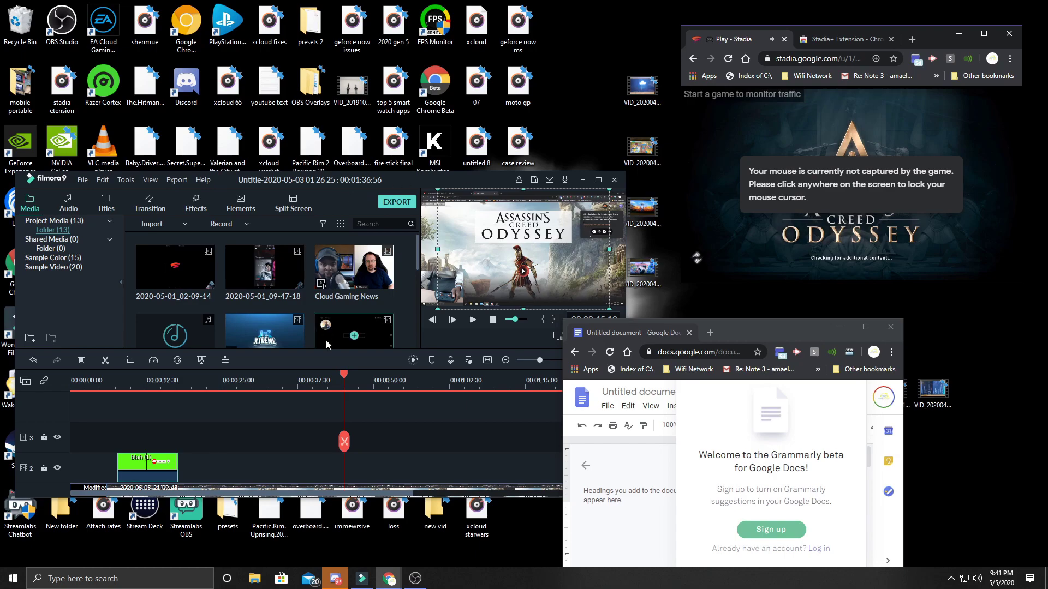
left_click(327, 432)
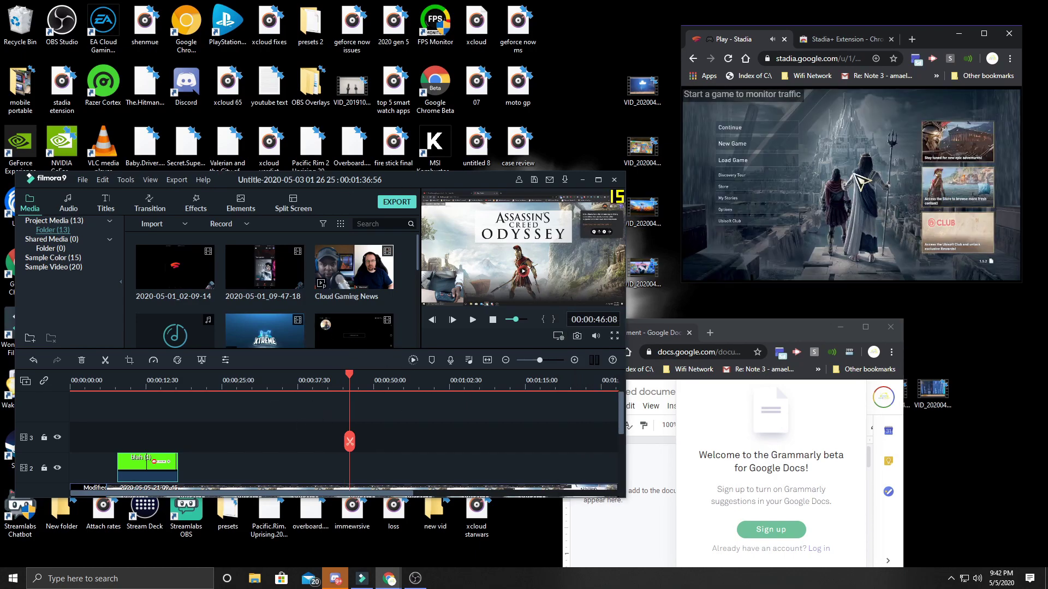
mouse_move(730, 128)
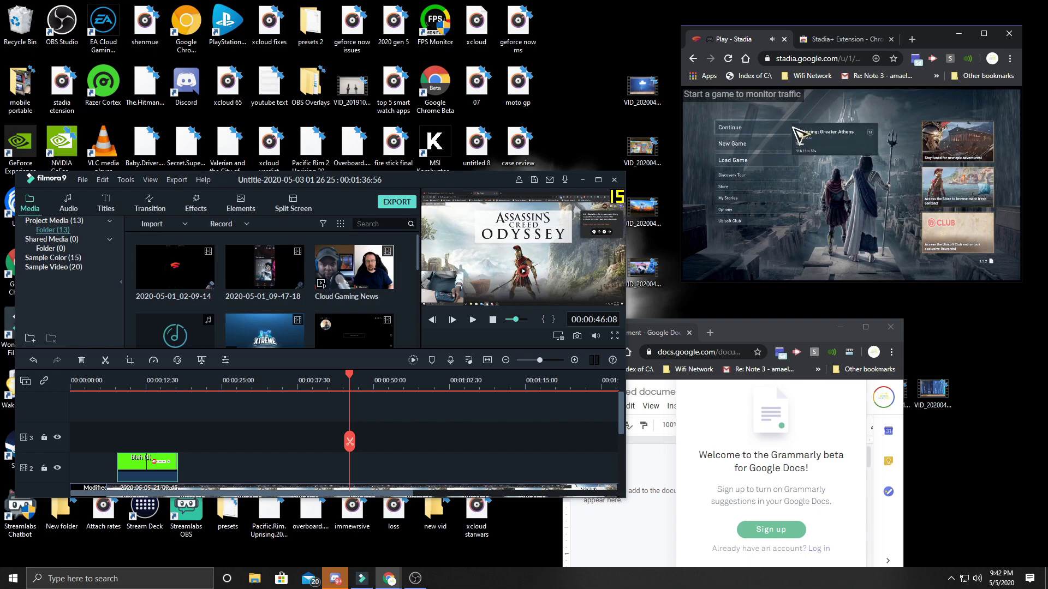
Select Continue to resume the Assassin's Creed Odyssey save, then release input from the stream
left_click(785, 134)
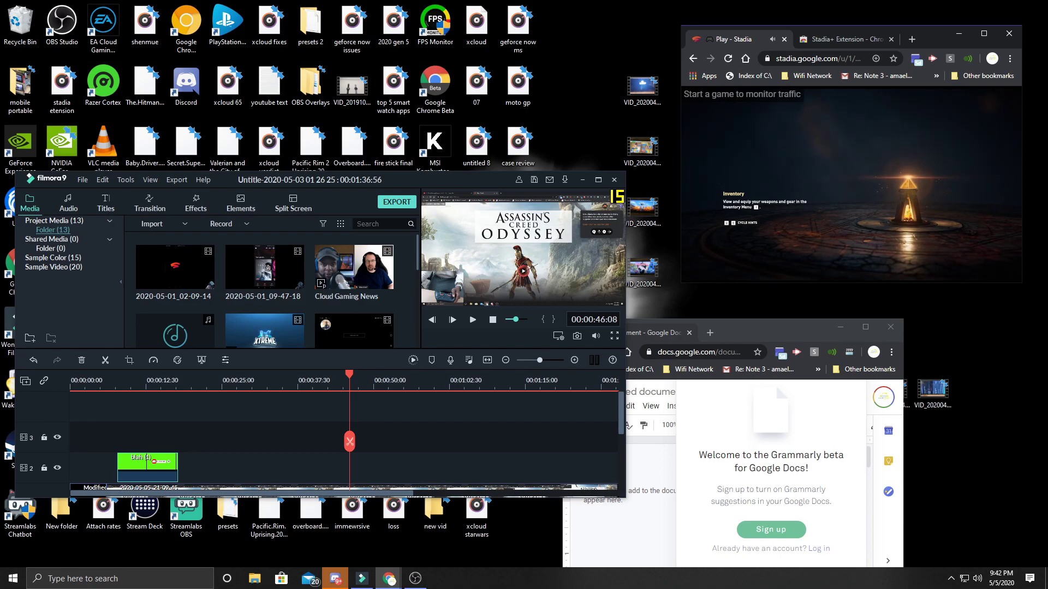
key("Escape")
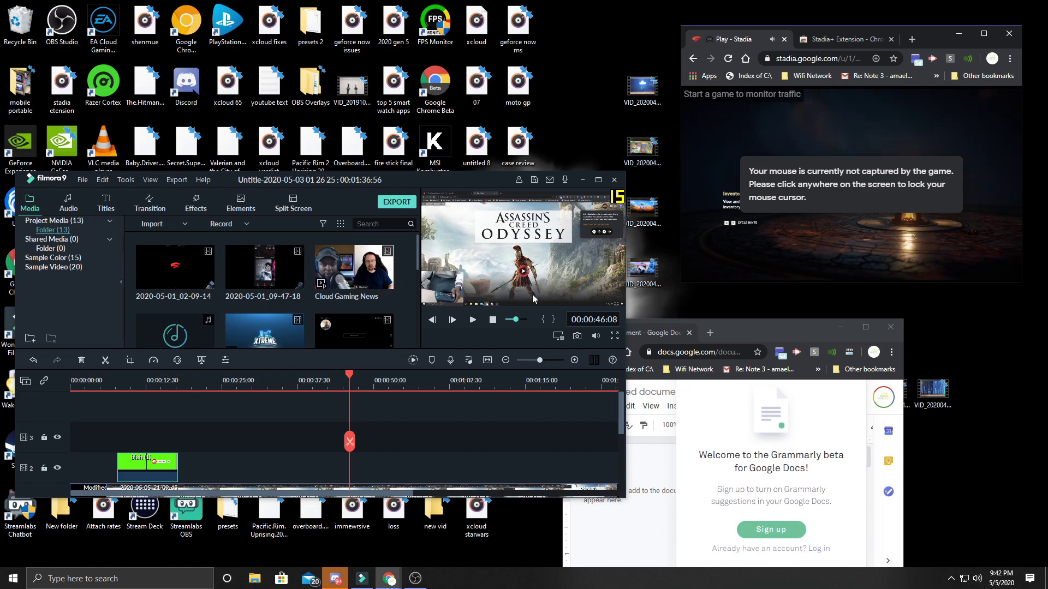
left_click(474, 319)
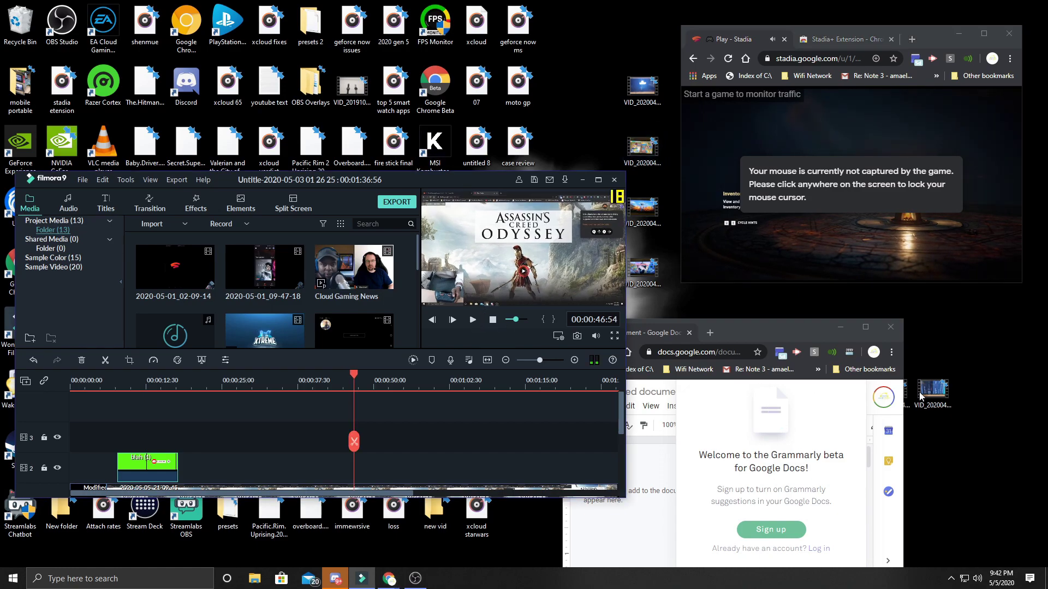
Bring the untitled Google Docs window to the front and browse its File menu without edits
left_click(807, 332)
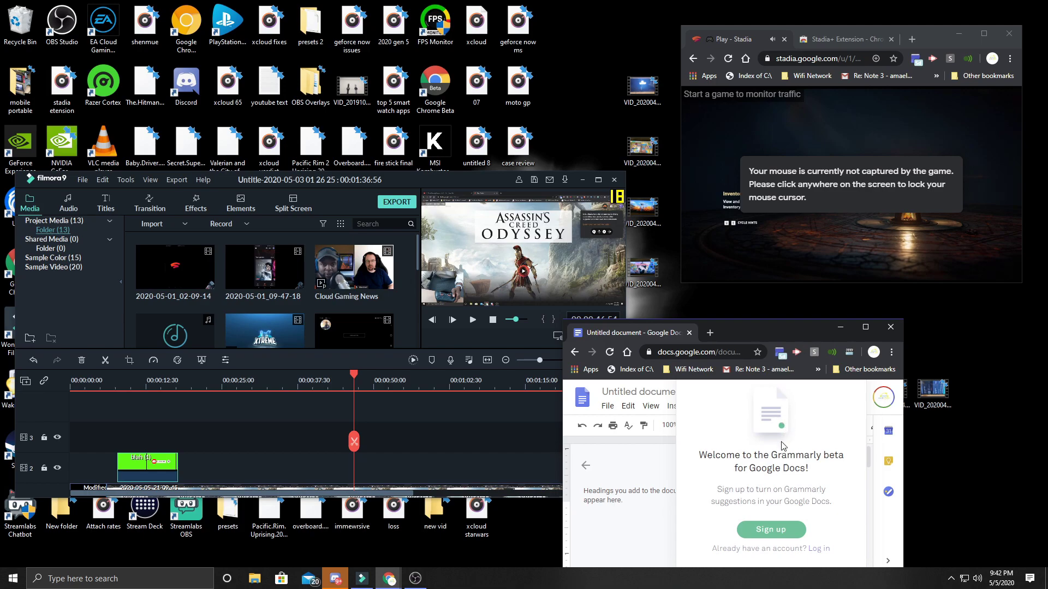
left_click(619, 407)
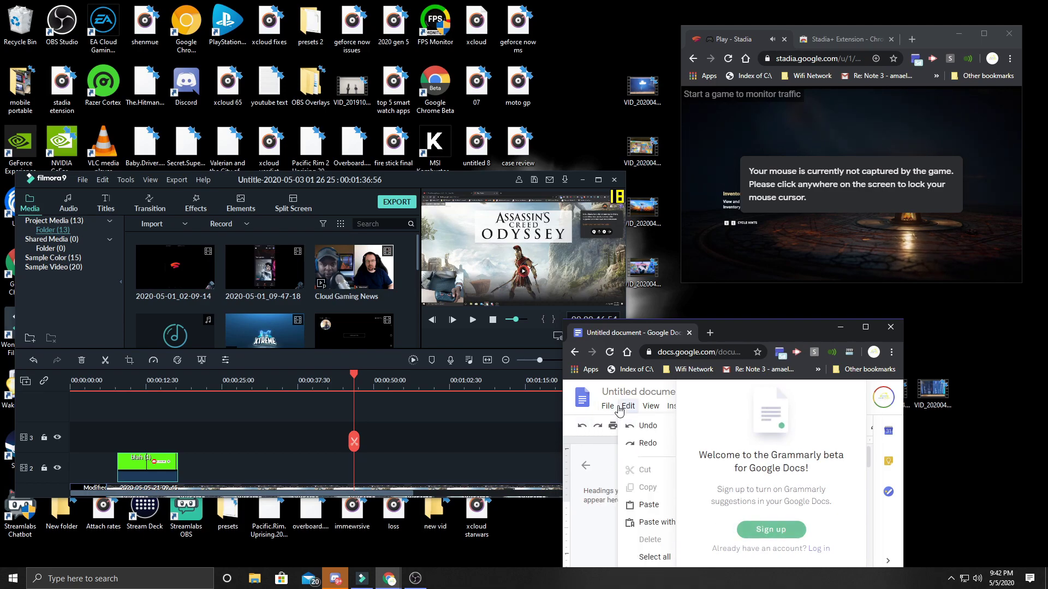
mouse_move(607, 406)
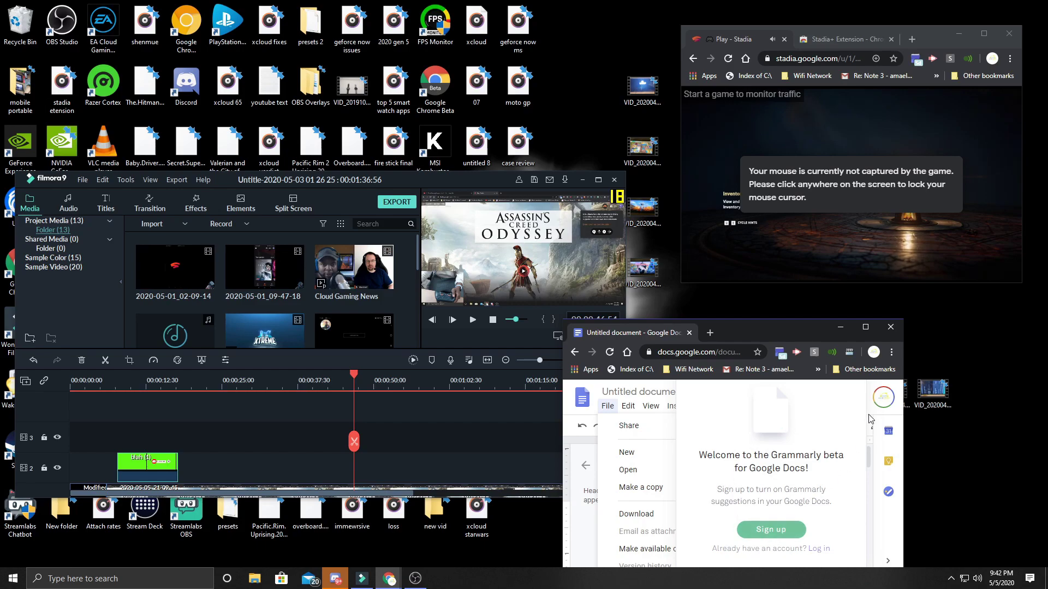
left_click(882, 557)
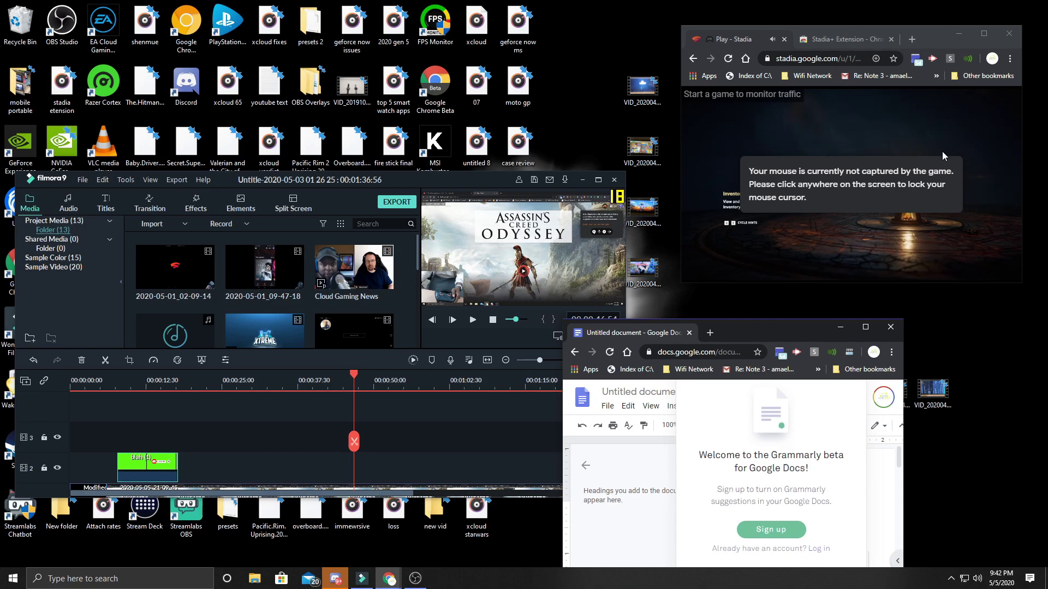
Hand input back to the Stadia stream so the save loads into gameplay
left_click(786, 245)
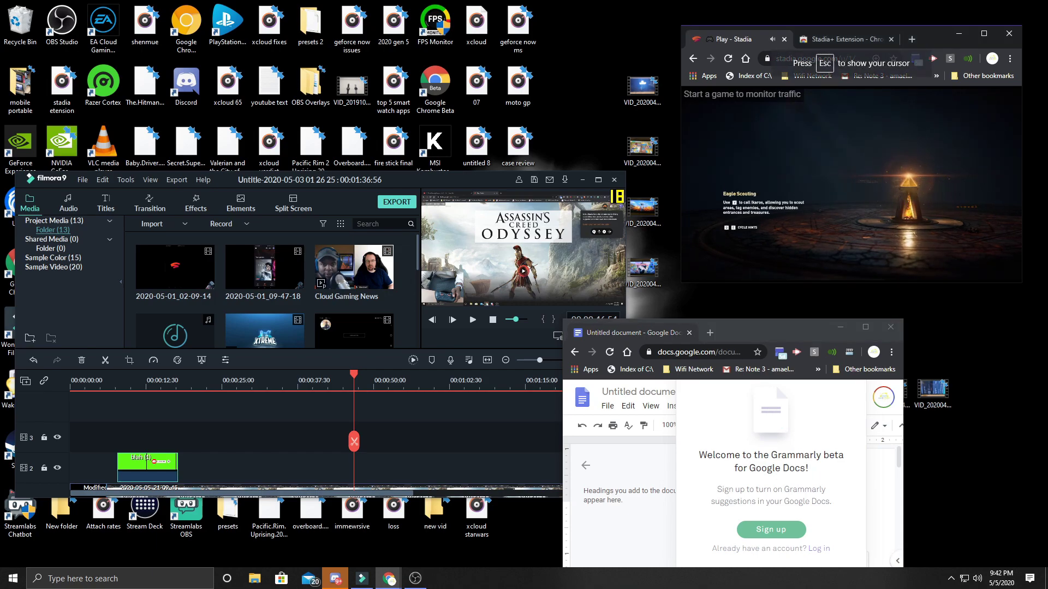